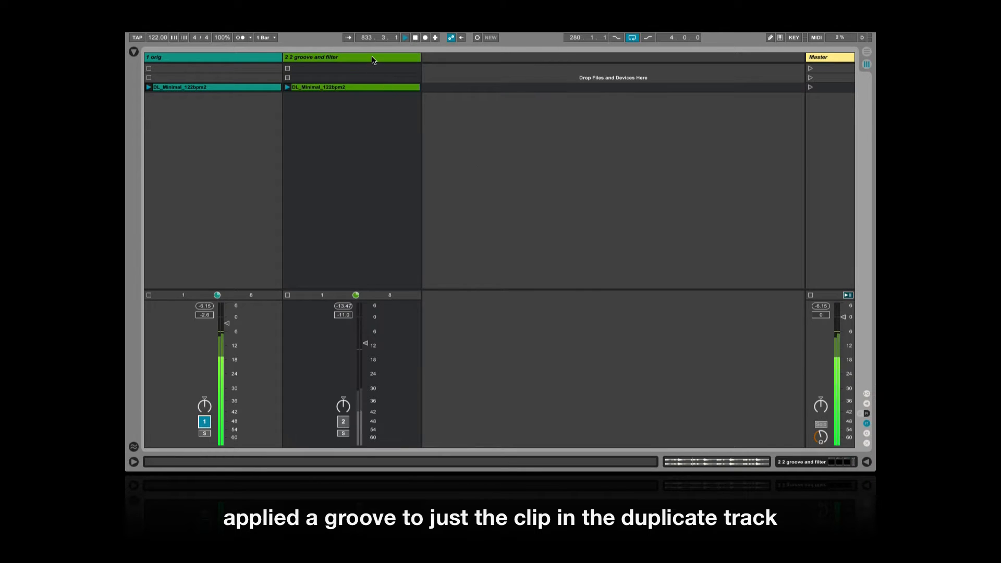
Inspect the MFilter and MAutoDynamicEq plug-ins on the "2 groove and filter" track and activate that track to hear it with the original
{"action": "double_click", "coordinate": [374, 60]}
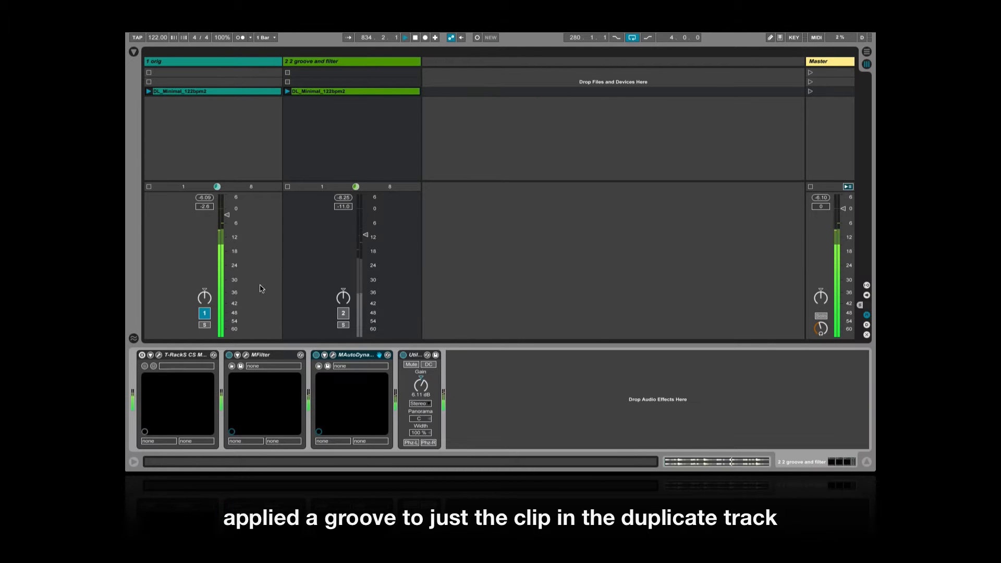
{"action": "left_click", "coordinate": [245, 355]}
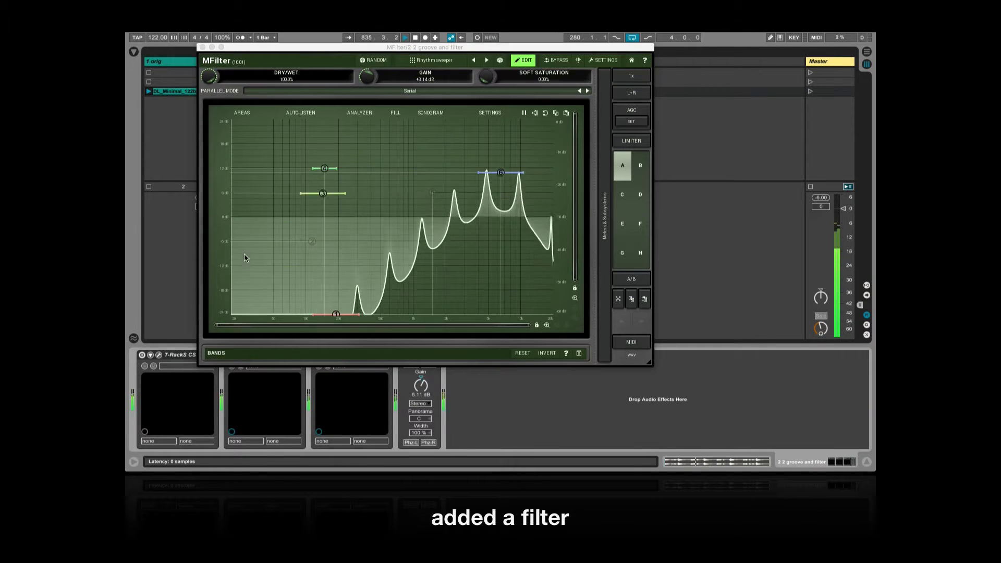
{"action": "left_click", "coordinate": [203, 47]}
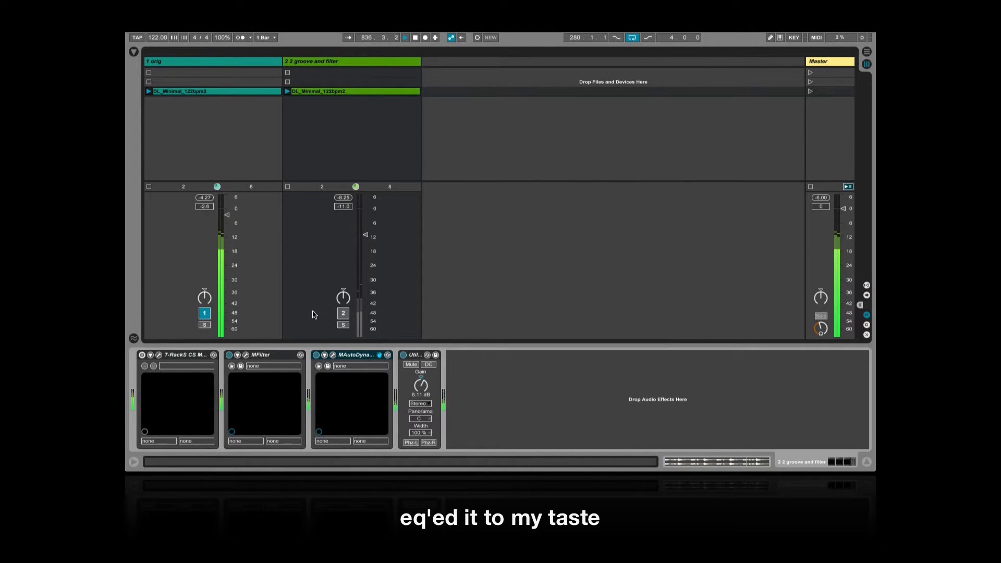
{"action": "left_click", "coordinate": [332, 355]}
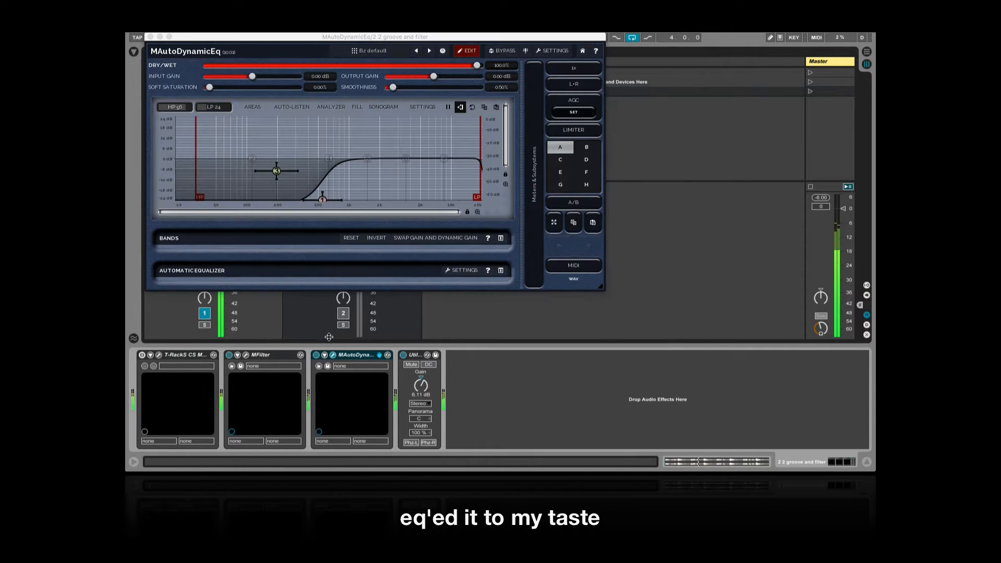
{"action": "left_click", "coordinate": [150, 36]}
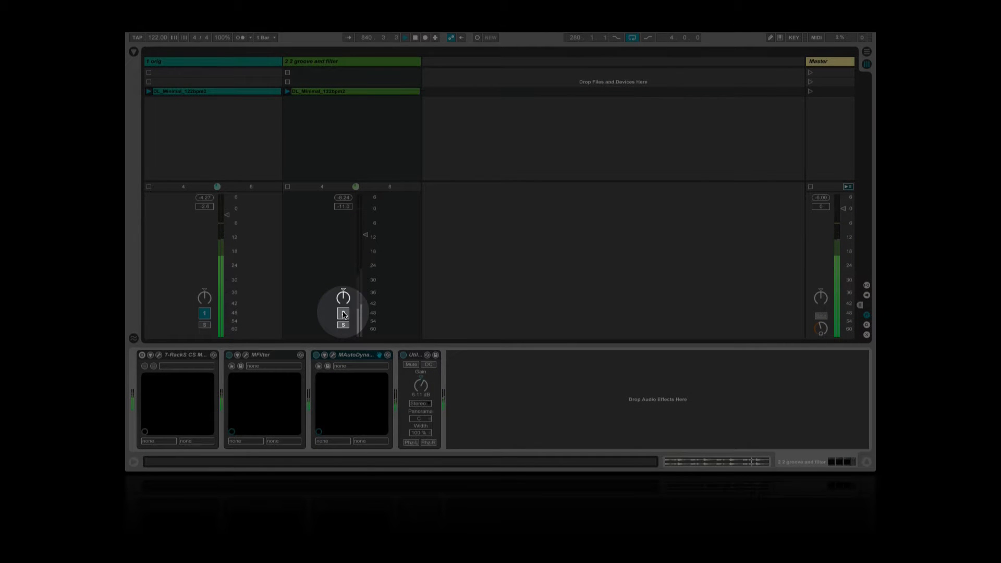
{"action": "left_click", "coordinate": [343, 313]}
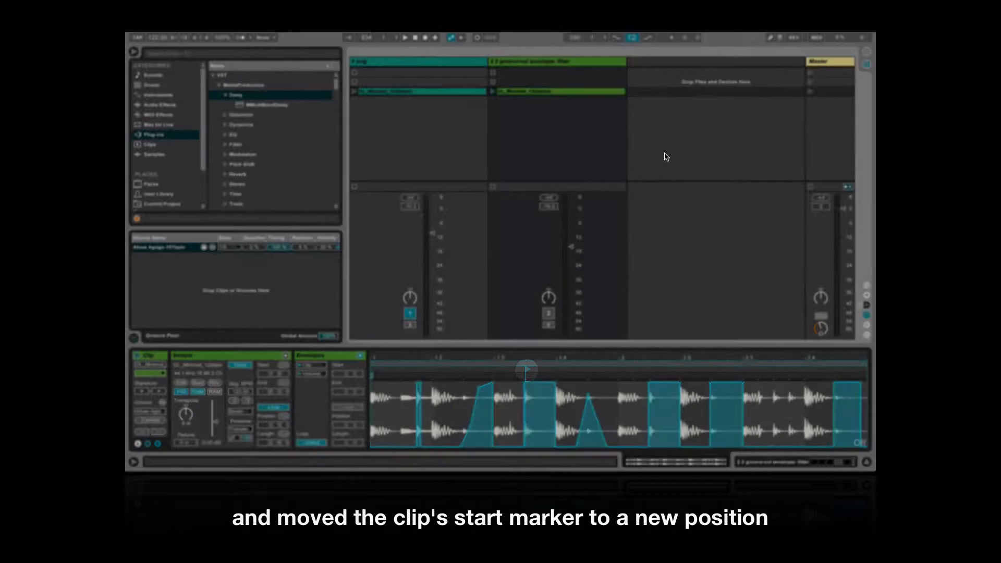
Inspect the MMultiBandDelay and MAutoDynamicEq plug-ins on the "2 groove-vol envelope- filter" track and launch the scene with both drum clips
{"action": "key", "text": "shift+Tab"}
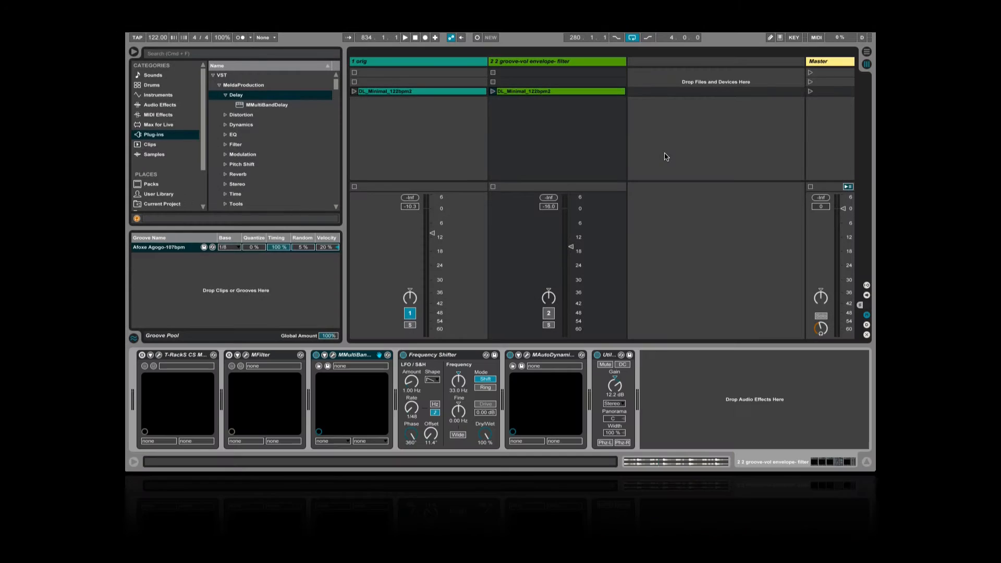
{"action": "left_click", "coordinate": [333, 355]}
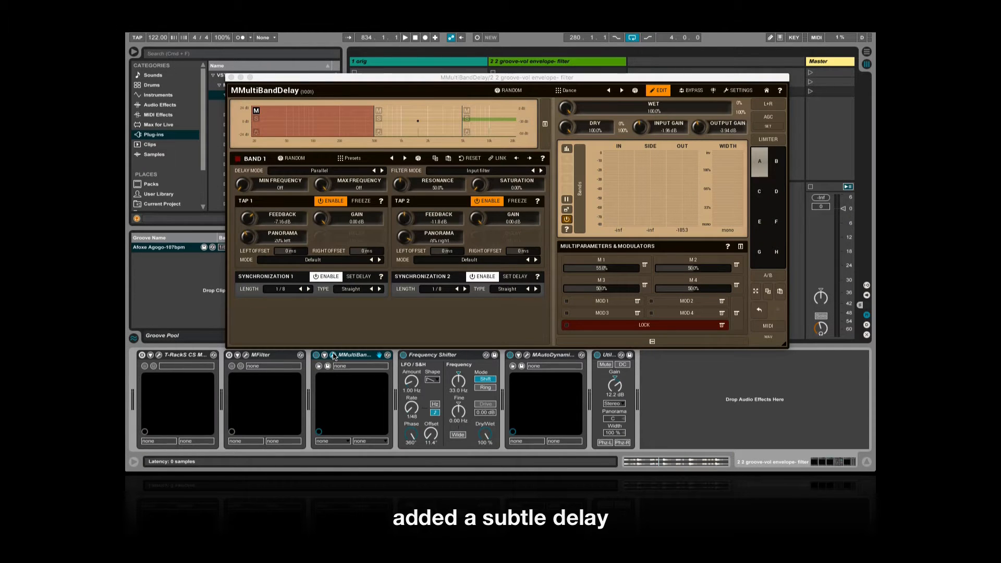
{"action": "left_click", "coordinate": [231, 77]}
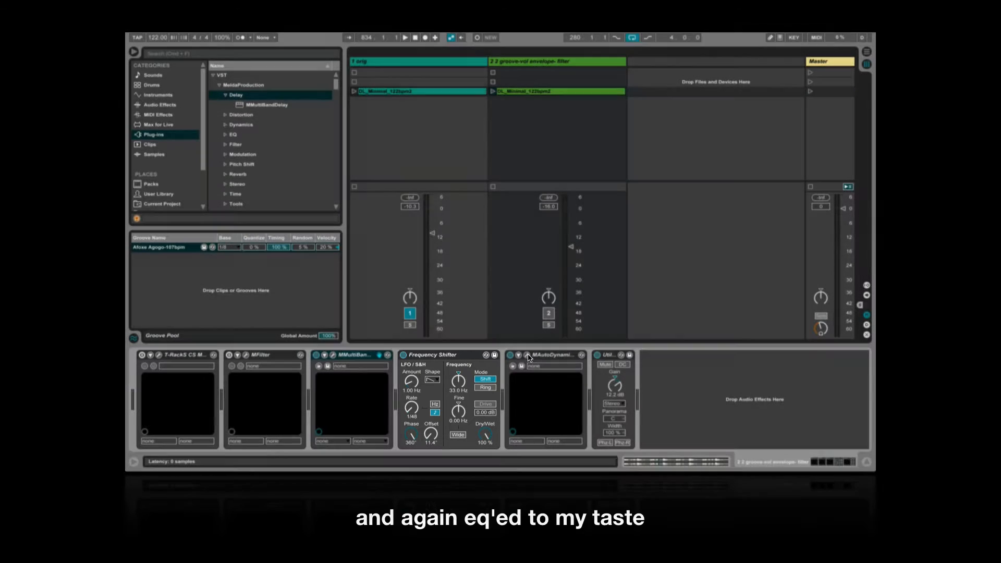
{"action": "left_click", "coordinate": [527, 354]}
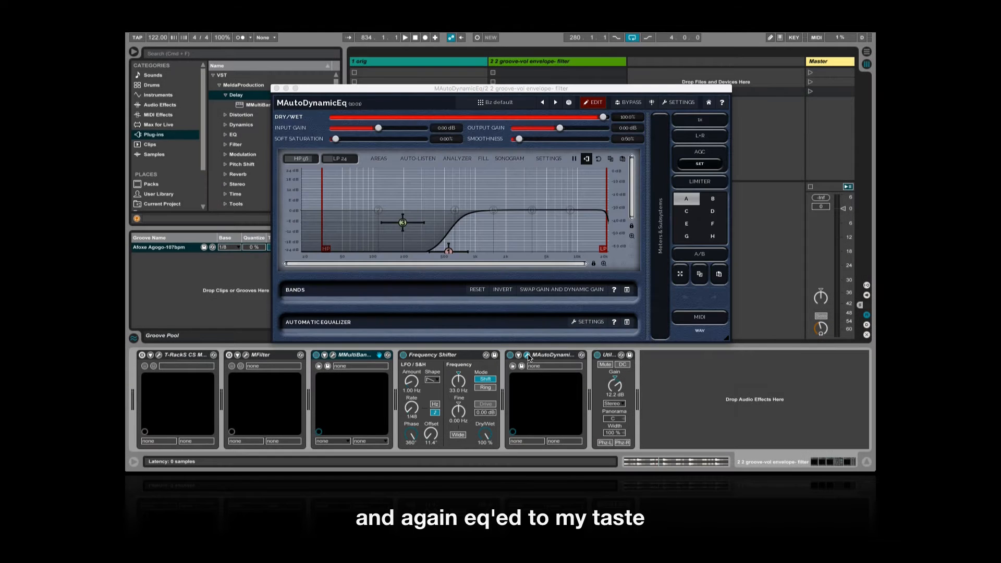
{"action": "left_click", "coordinate": [276, 88]}
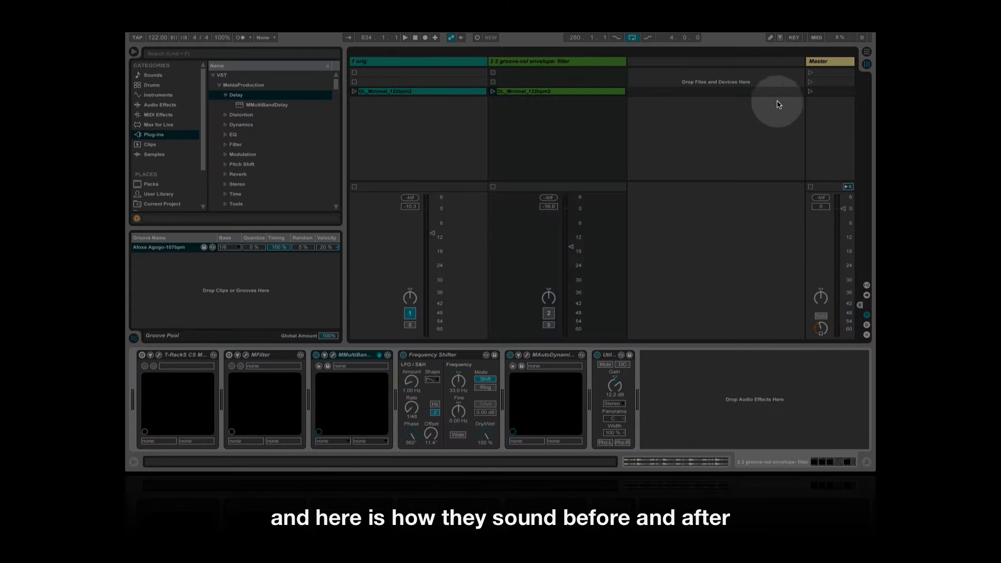
{"action": "left_click", "coordinate": [810, 93]}
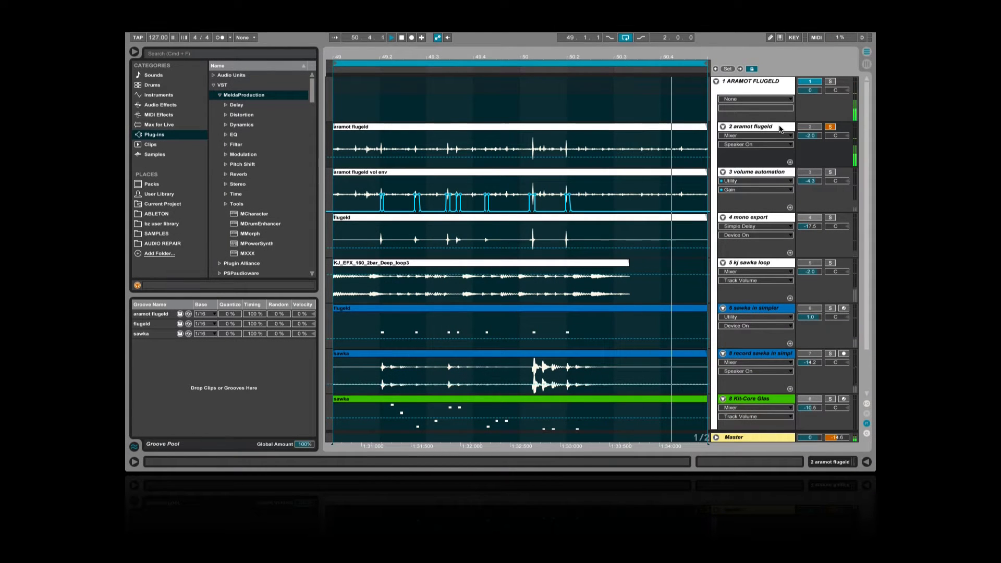
Stop playback, solo the "volume automation" track and play its isolated rhythm
{"action": "key", "text": "space"}
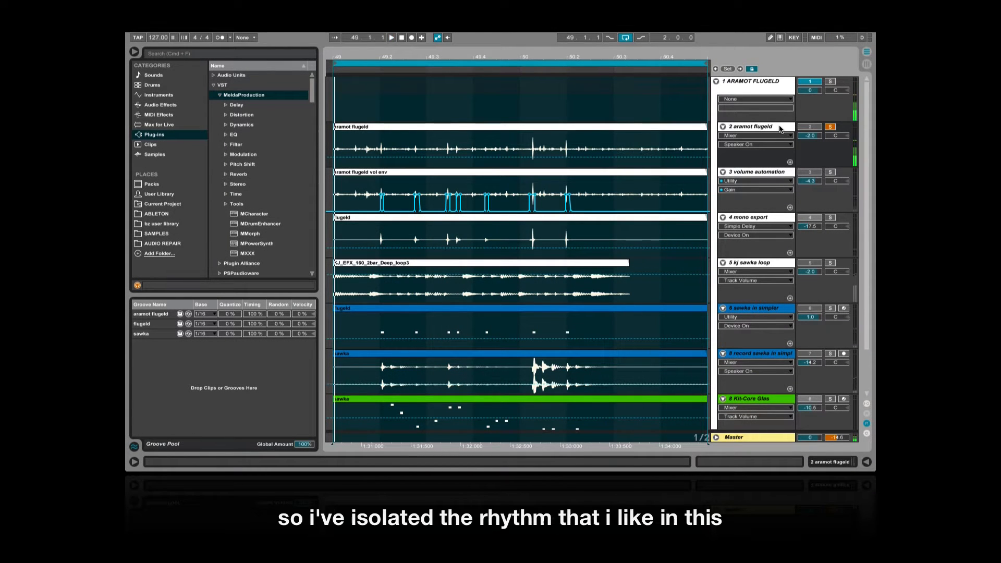
{"action": "left_click", "coordinate": [831, 173]}
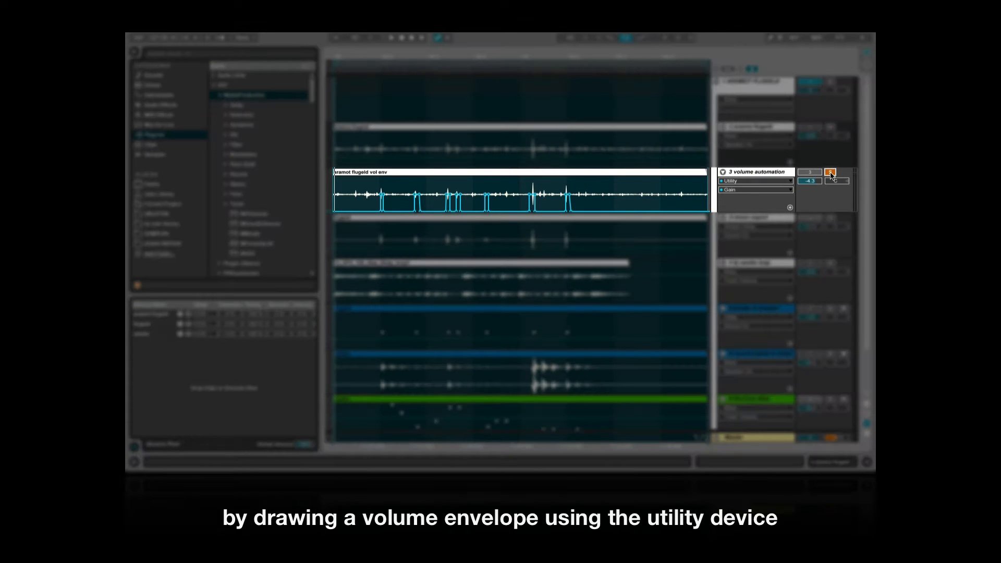
{"action": "key", "text": "space"}
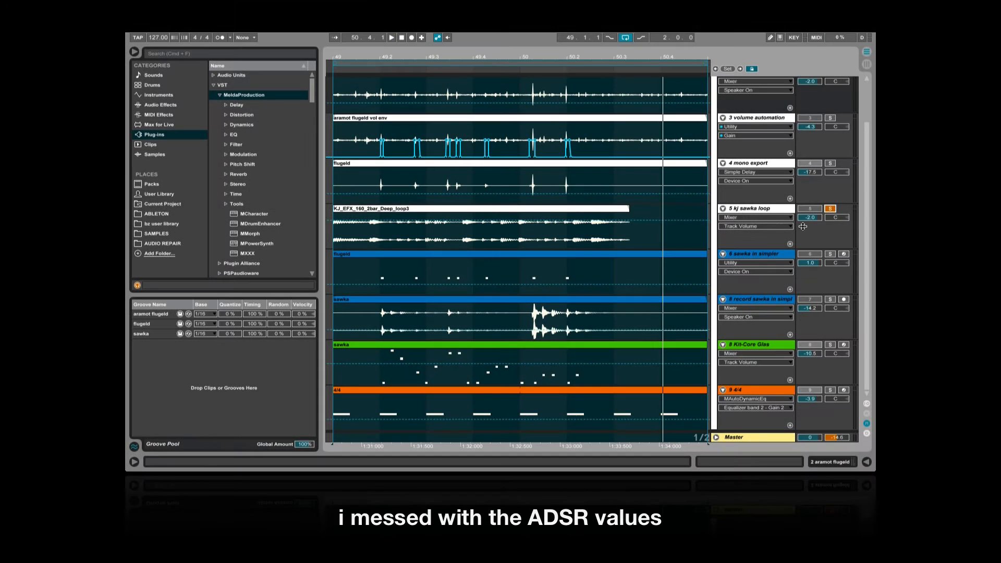
Show the devices of the "sawka in simpler" track, audition it in solo, and play the soloed Kit-Core Glas track
{"action": "double_click", "coordinate": [770, 255]}
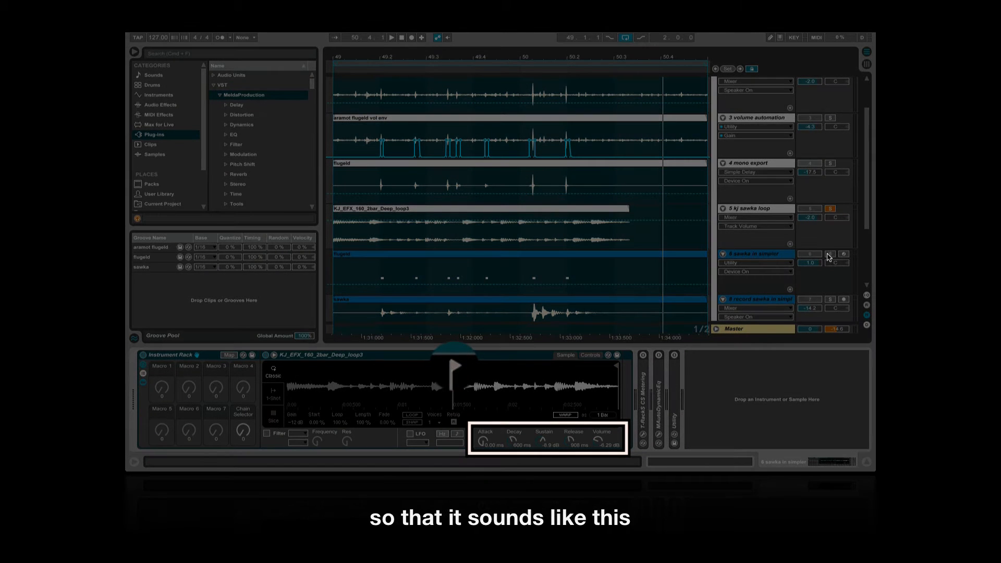
{"action": "left_click", "coordinate": [829, 255]}
{"action": "key", "text": "space"}
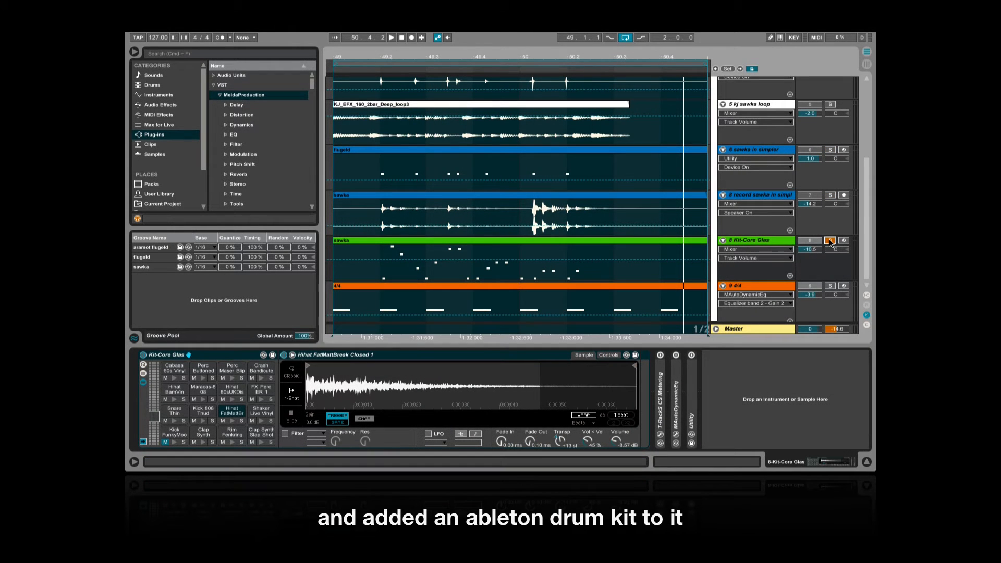
{"action": "key", "text": "space"}
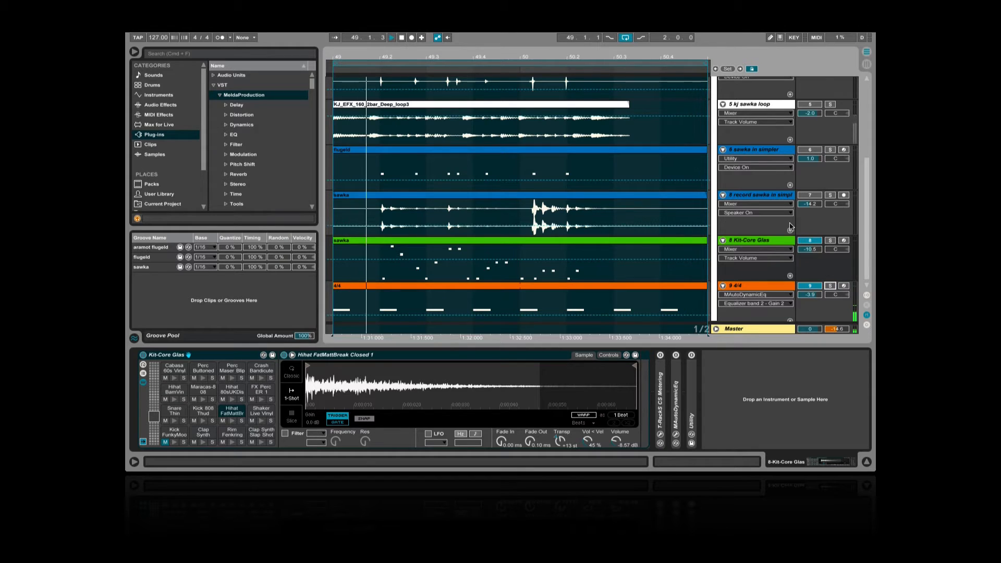
Select the "mono export" track and enable its Simple Delay device during playback
{"action": "scroll", "coordinate": [768, 188], "scroll_direction": "up", "scroll_amount": 5}
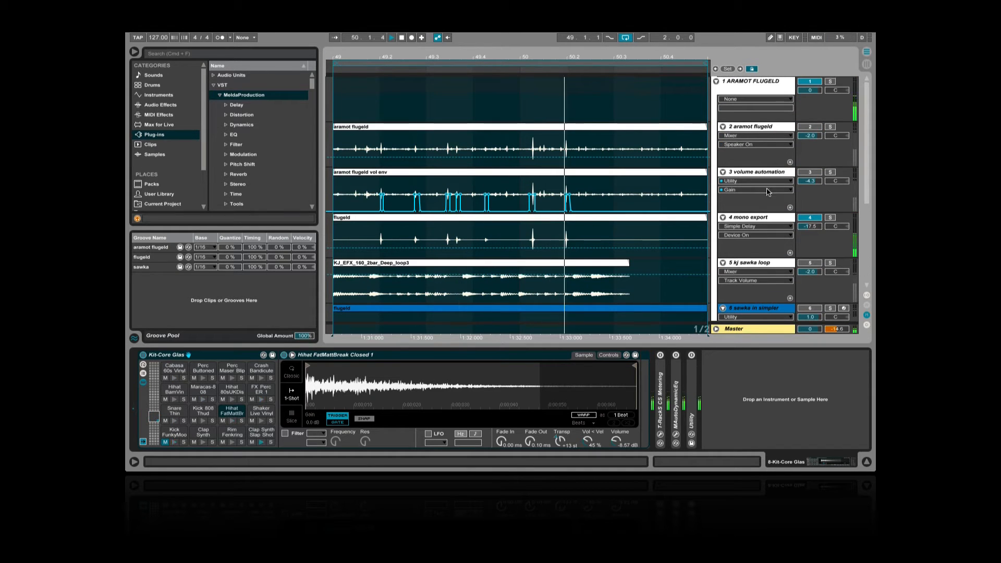
{"action": "left_click", "coordinate": [761, 217]}
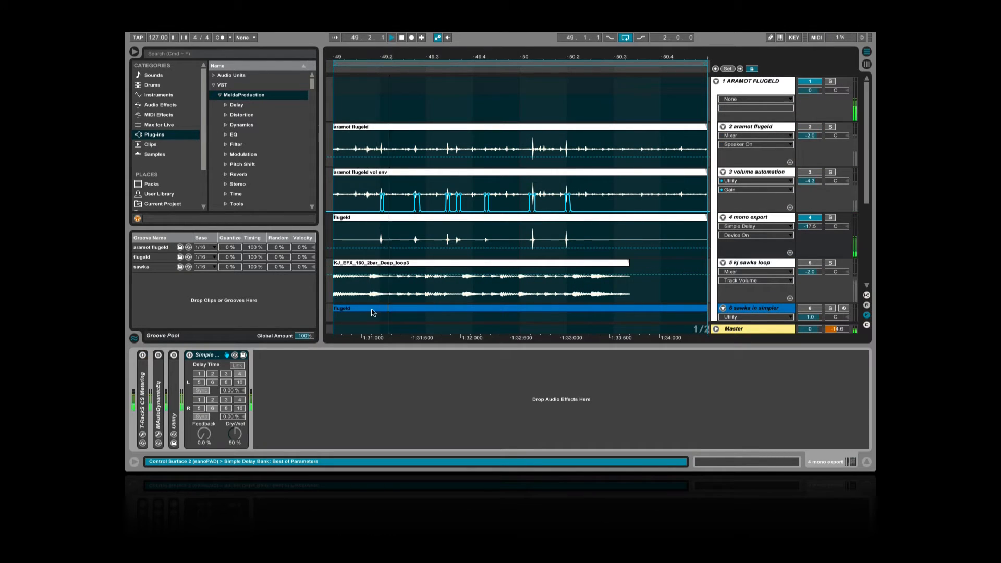
{"action": "left_click", "coordinate": [190, 355]}
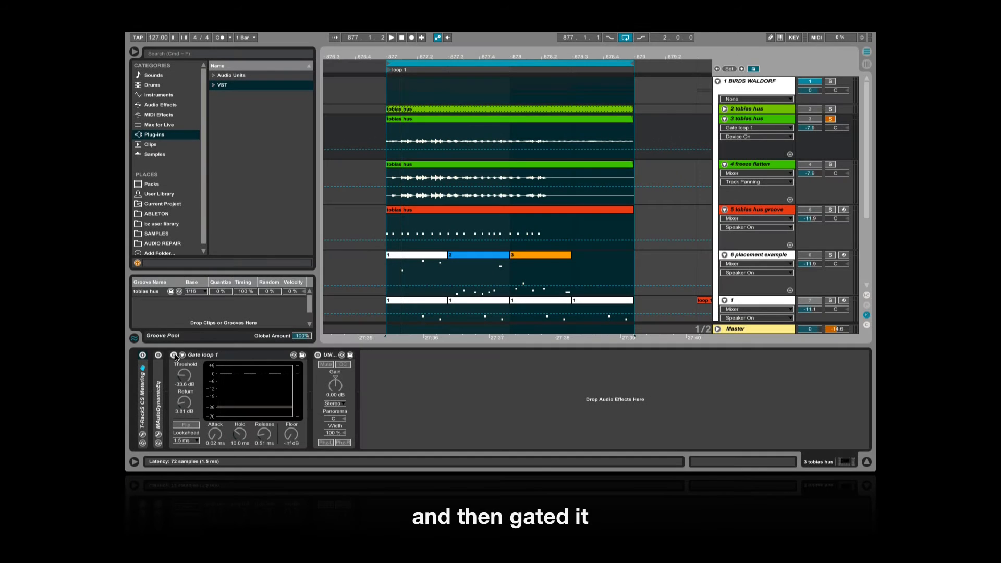
Enable the Gate on the soloed "3 tobias hus" track and play the two-bar loop
{"action": "left_click", "coordinate": [175, 358]}
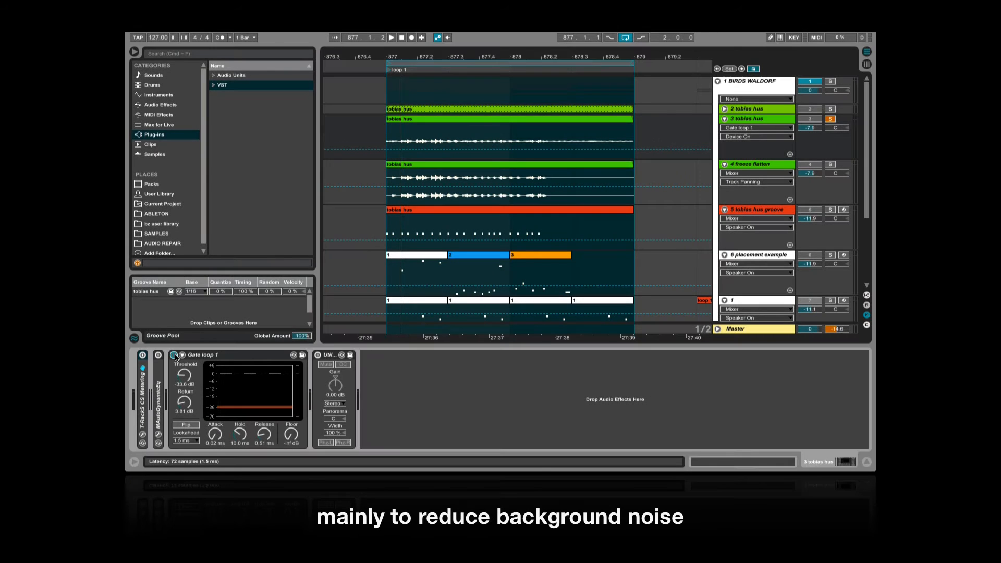
{"action": "left_click", "coordinate": [511, 61]}
{"action": "key", "text": "space"}
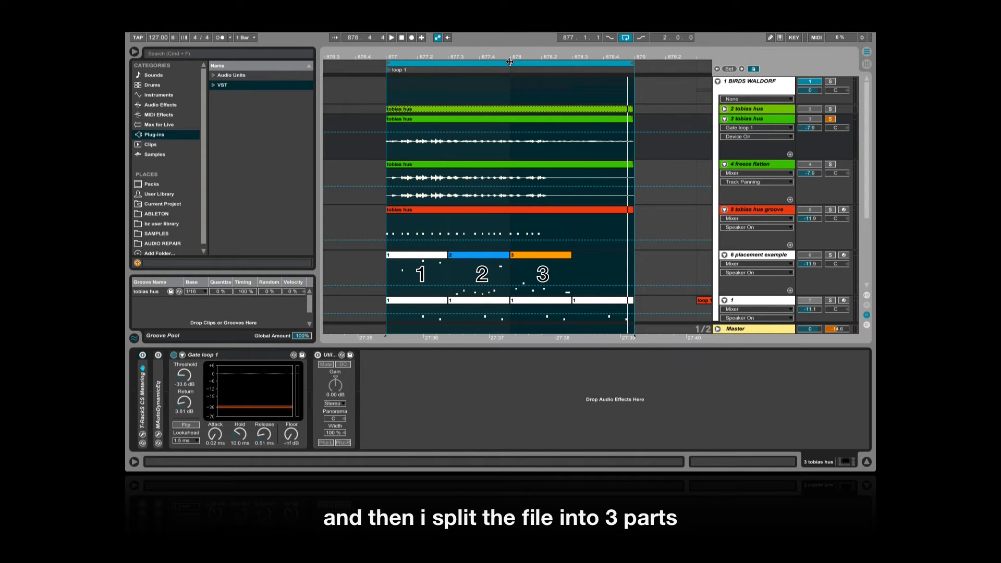
Inspect the Kontakt 5 instrument loaded on track 1, the West Africa Takonani drum kit, and close its window
{"action": "scroll", "coordinate": [666, 245], "scroll_direction": "down", "scroll_amount": 5}
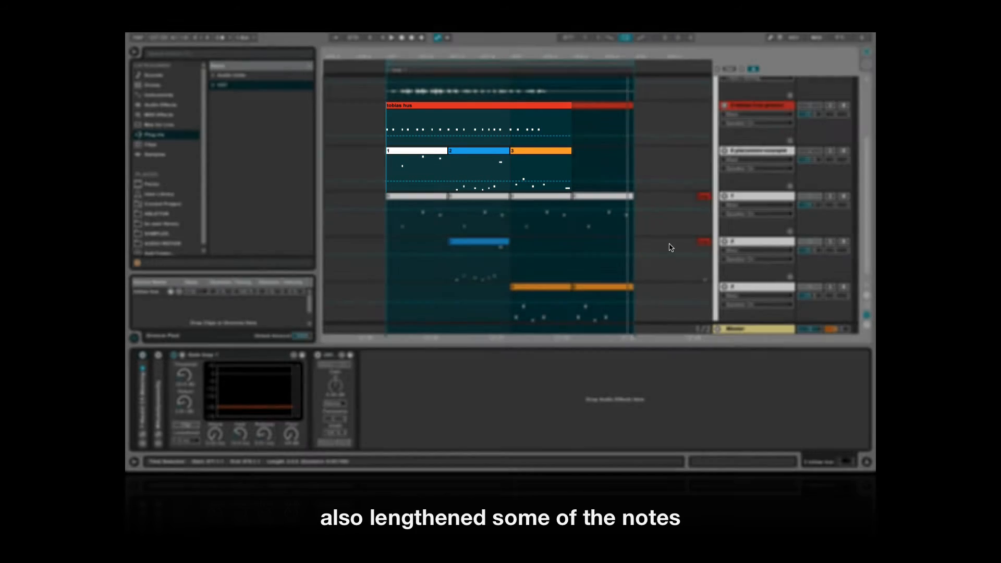
{"action": "scroll", "coordinate": [671, 248], "scroll_direction": "down", "scroll_amount": 1}
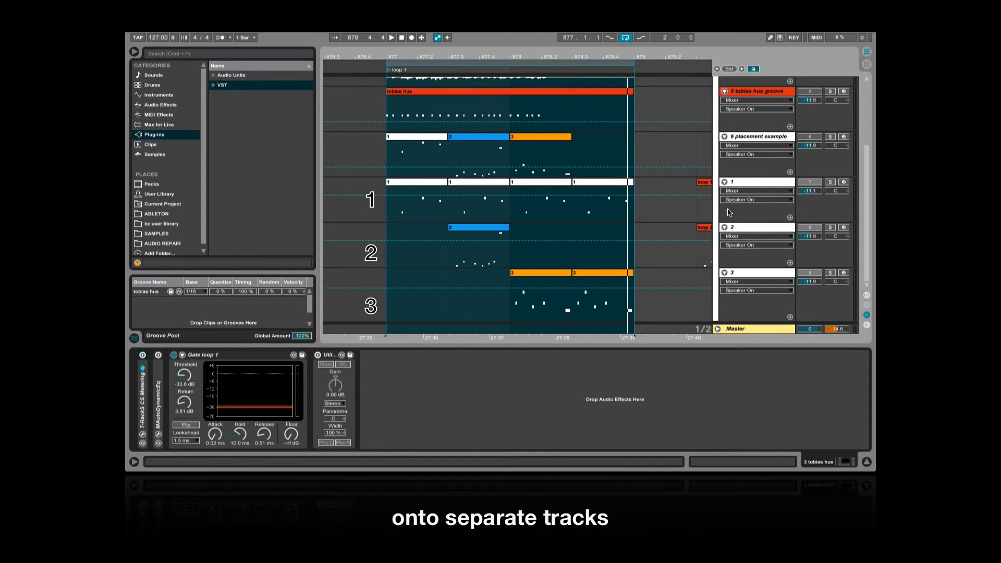
{"action": "left_click", "coordinate": [762, 186]}
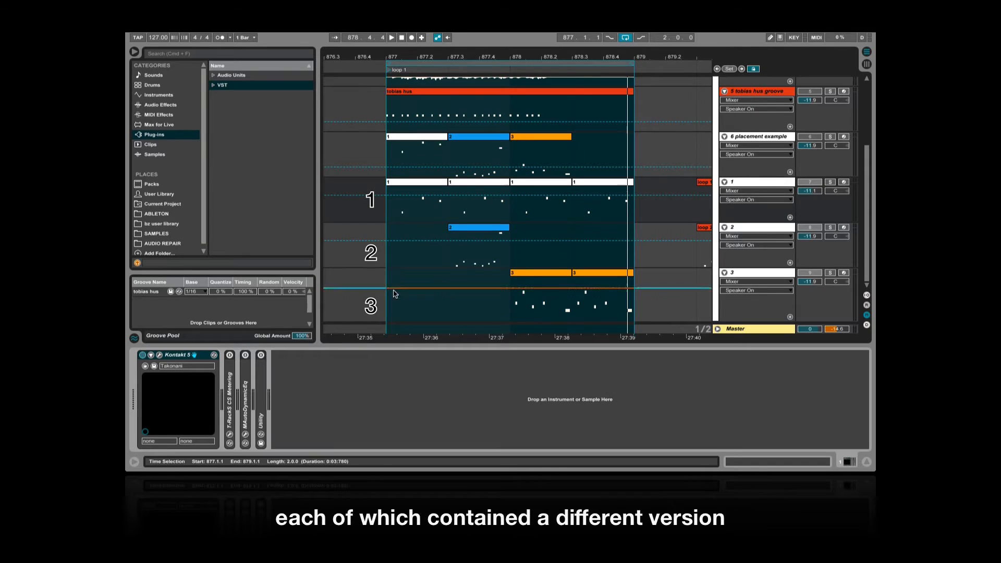
{"action": "left_click", "coordinate": [159, 355]}
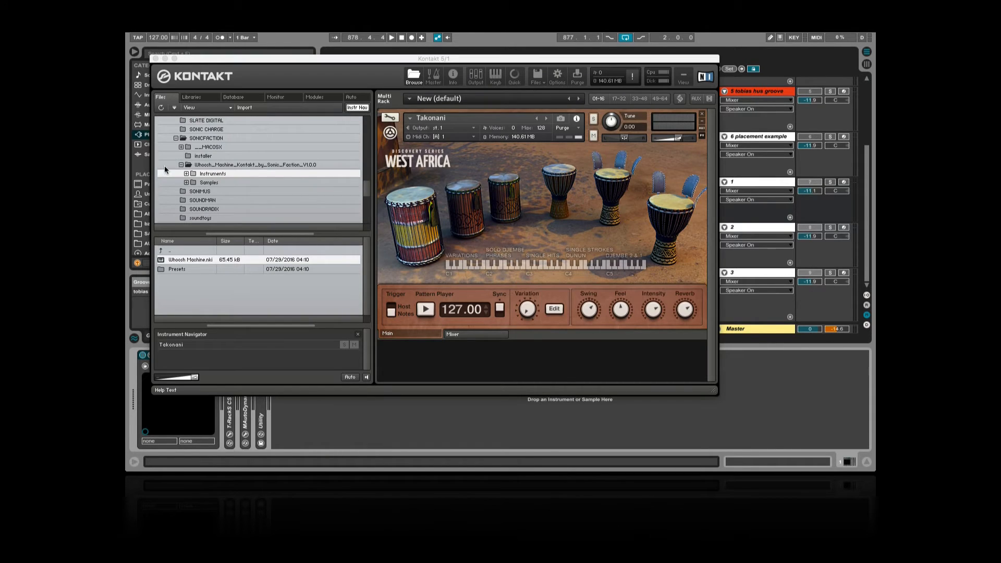
{"action": "left_click", "coordinate": [156, 59]}
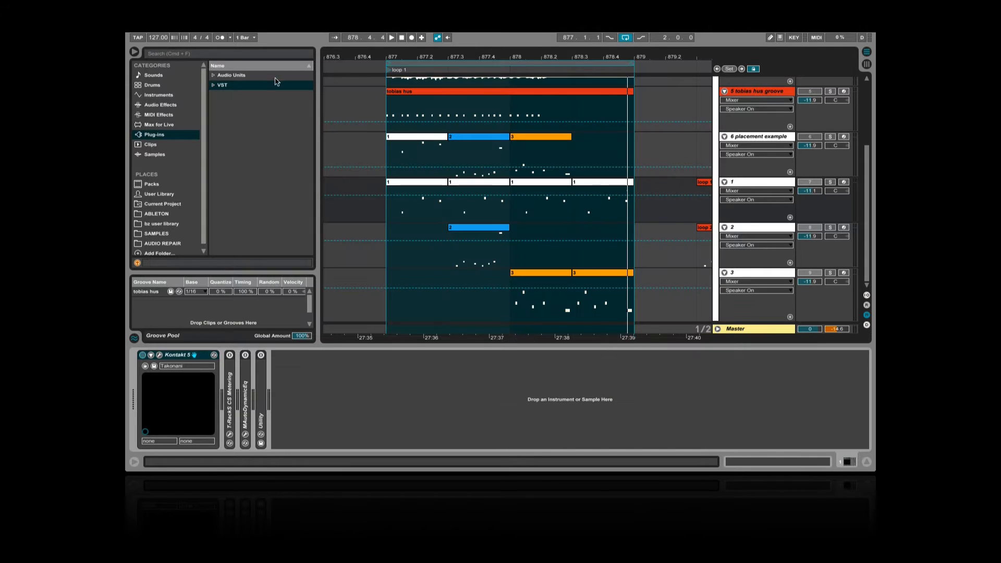
Audition track 1 in solo over the two-bar loop, and solo track 2 to play its blue clip
{"action": "left_click", "coordinate": [831, 187]}
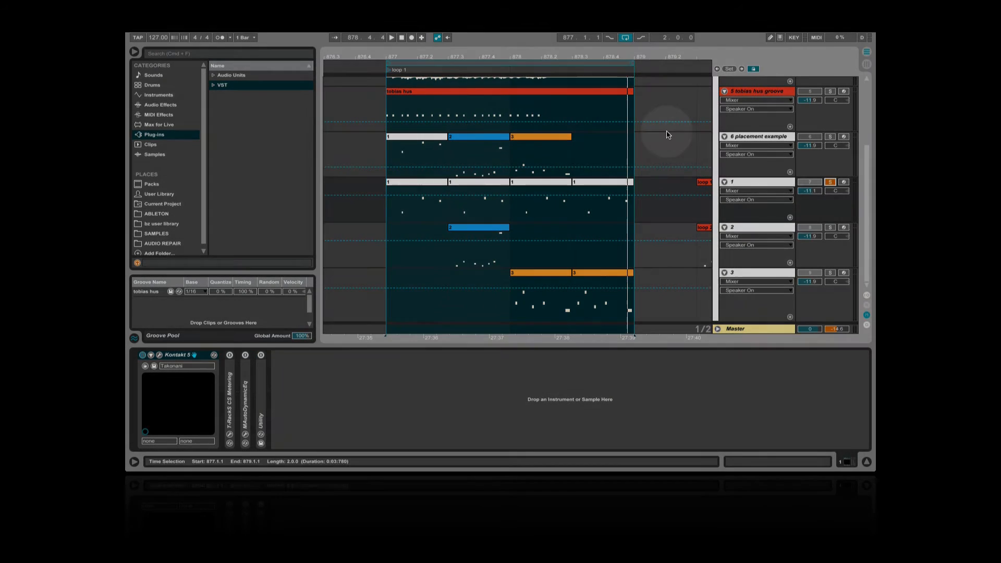
{"action": "left_click", "coordinate": [611, 63]}
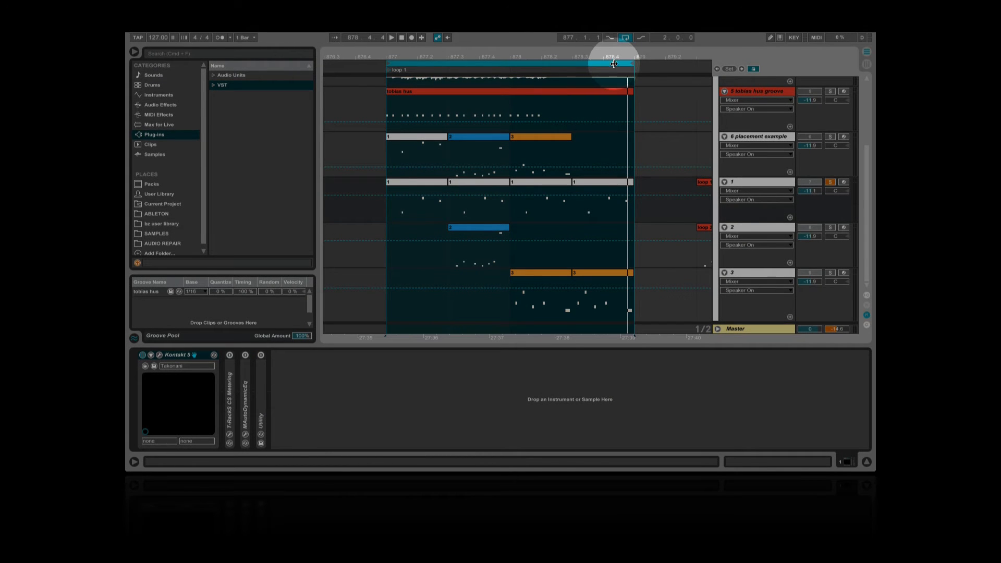
{"action": "key", "text": "space"}
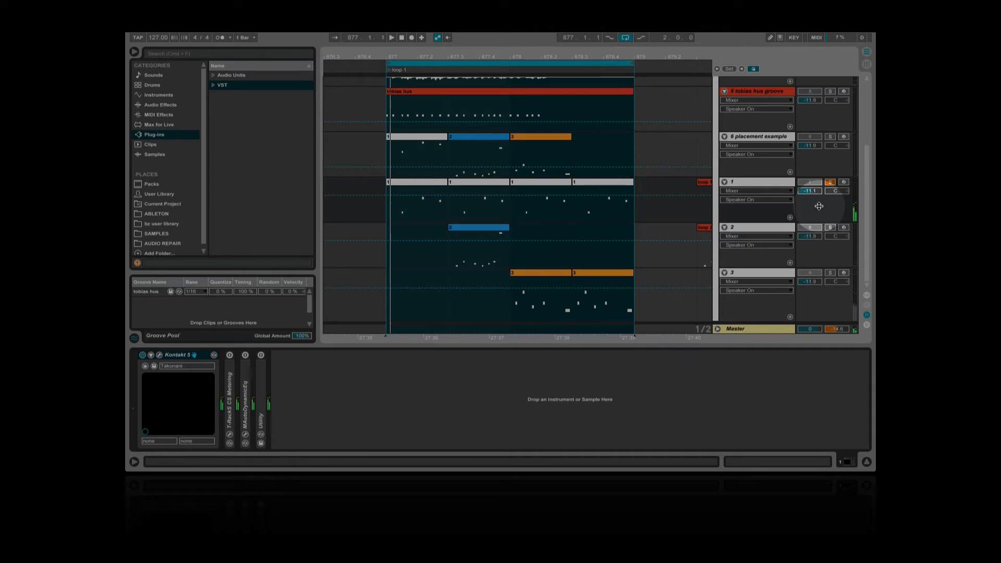
{"action": "left_click", "coordinate": [830, 227]}
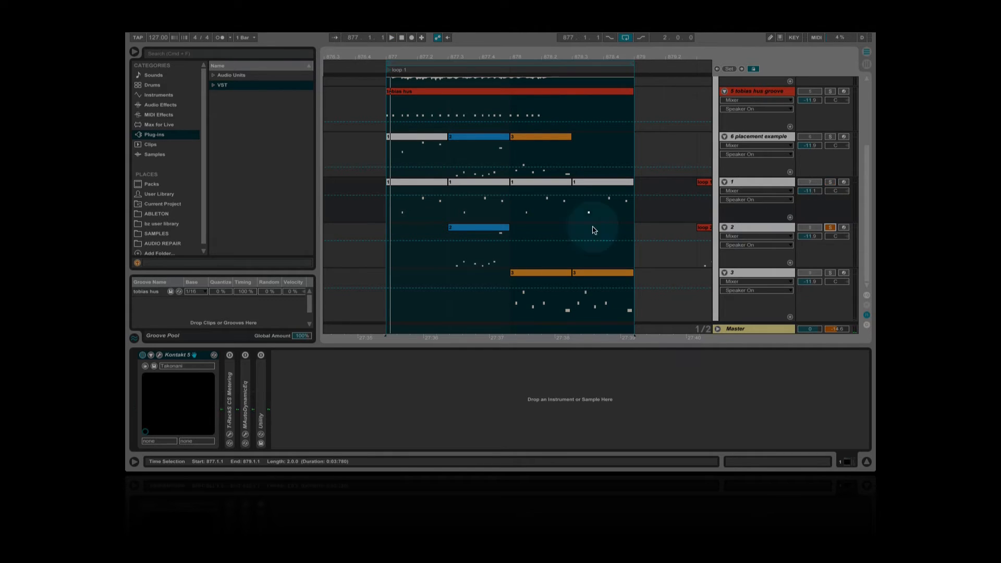
{"action": "left_click", "coordinate": [499, 230]}
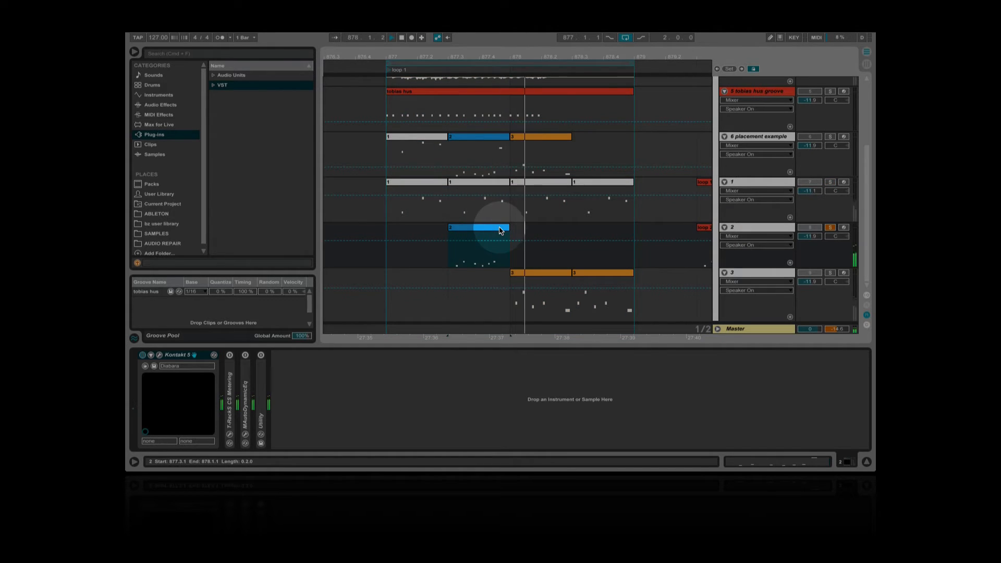
Solo track 3 and audition its first orange clip, and play the two-bar loop with tracks 1, 2 and 3 together
{"action": "left_click", "coordinate": [829, 272]}
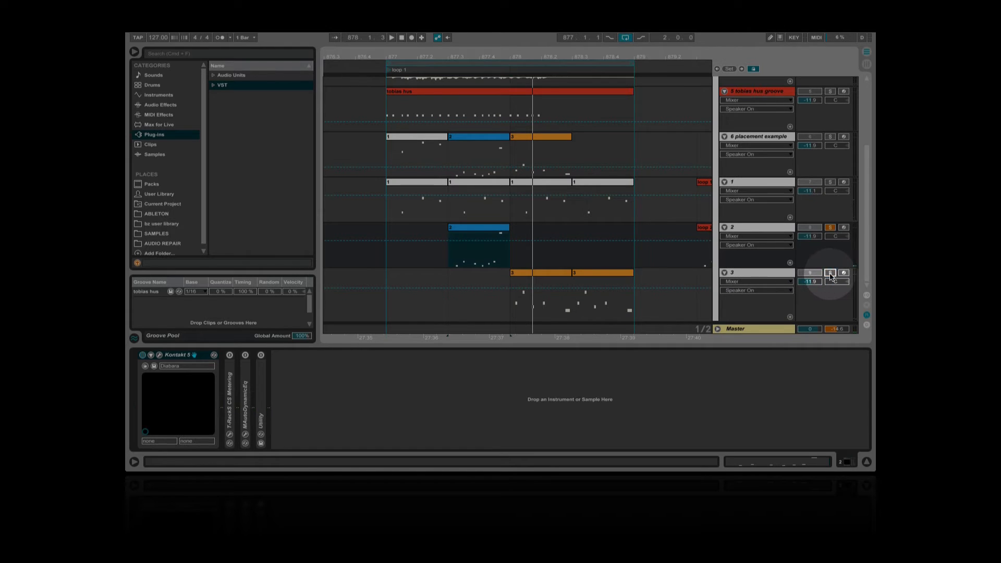
{"action": "left_click", "coordinate": [610, 276]}
{"action": "left_click", "coordinate": [560, 275]}
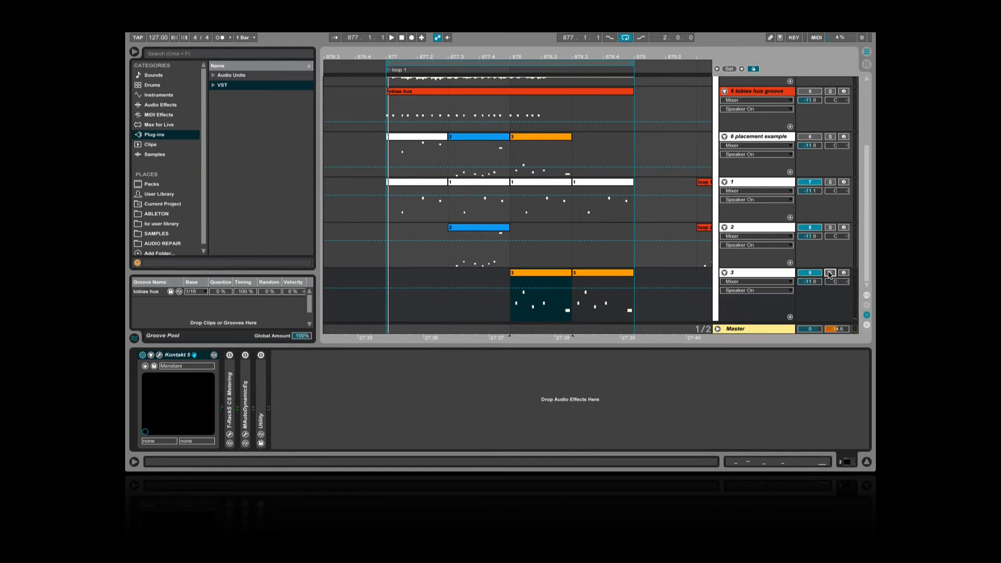
{"action": "left_click", "coordinate": [536, 65]}
{"action": "key", "text": "space"}
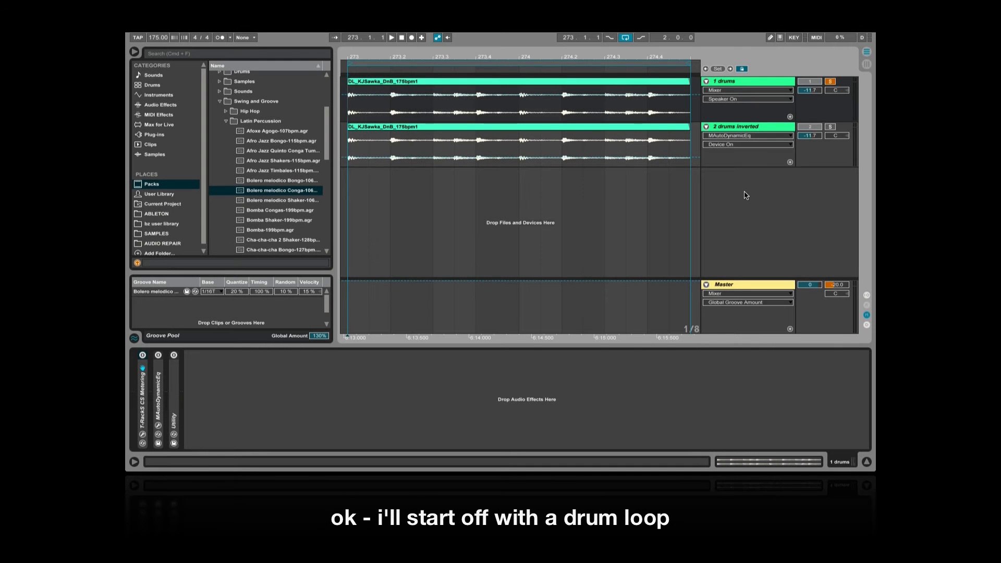
Audition the "1 drums" loop in solo and together with its "2 drums inverted" duplicate over the two-bar loop
{"action": "key", "text": "space"}
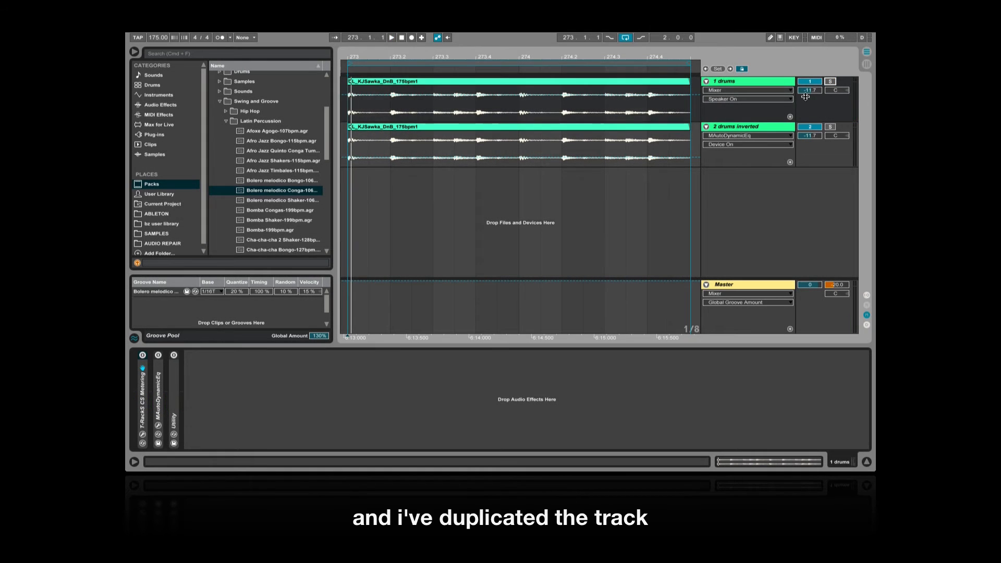
{"action": "left_click", "coordinate": [769, 128]}
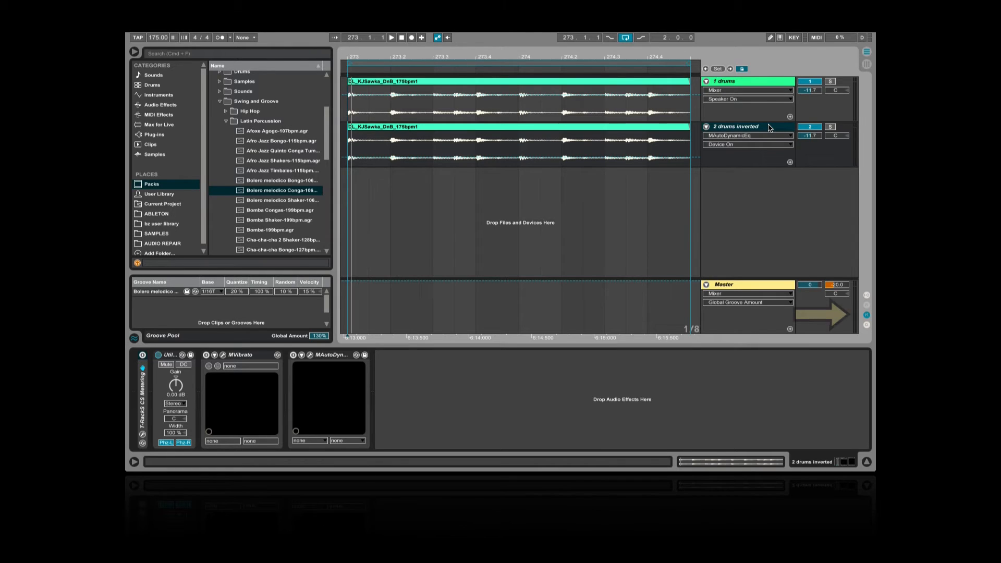
{"action": "key", "text": "space"}
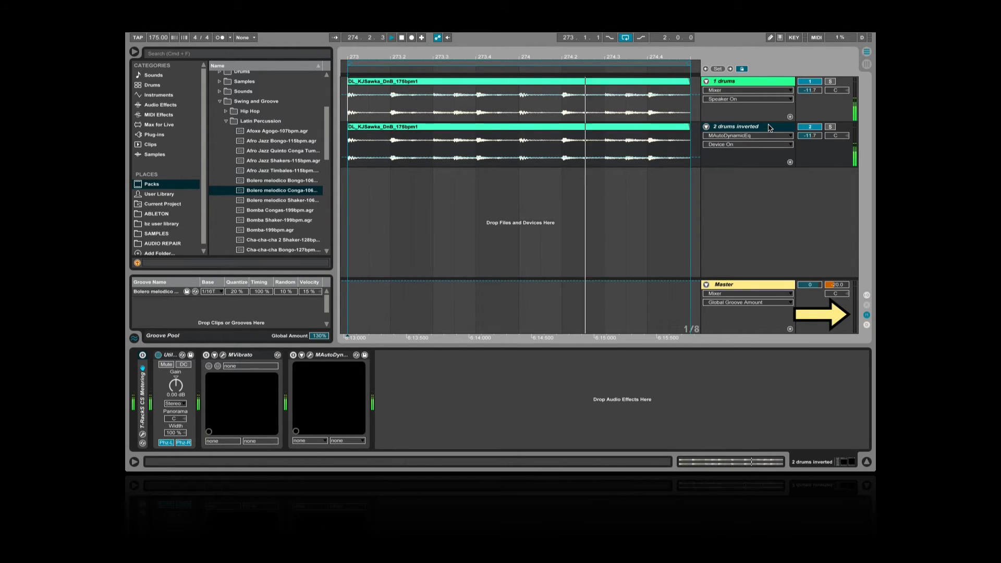
{"action": "key", "text": "space"}
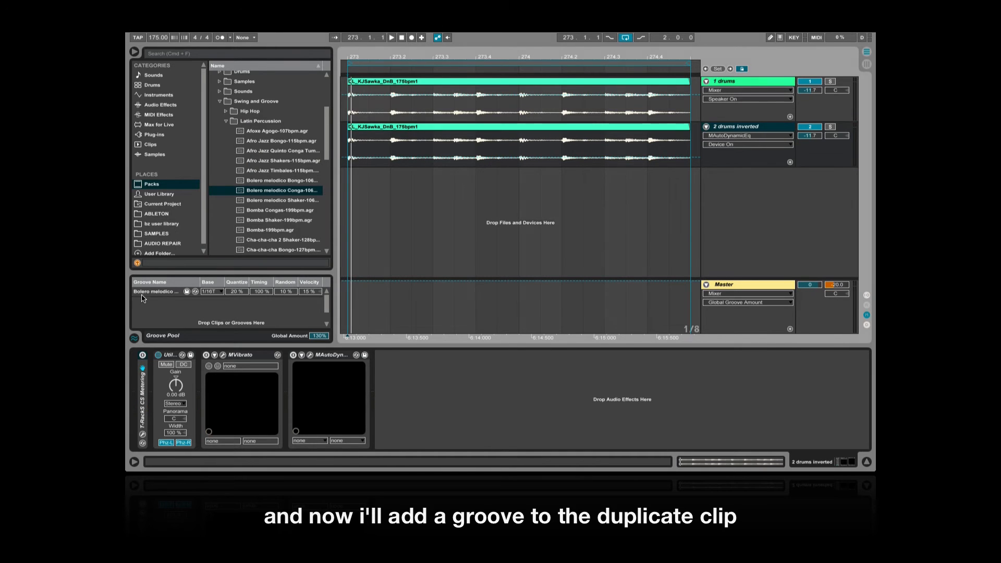
Apply the Bolero melodico groove from the Groove Pool to the "2 drums inverted" clip and play both drum tracks together
{"action": "left_click_drag", "start_coordinate": [141, 295], "coordinate": [379, 128]}
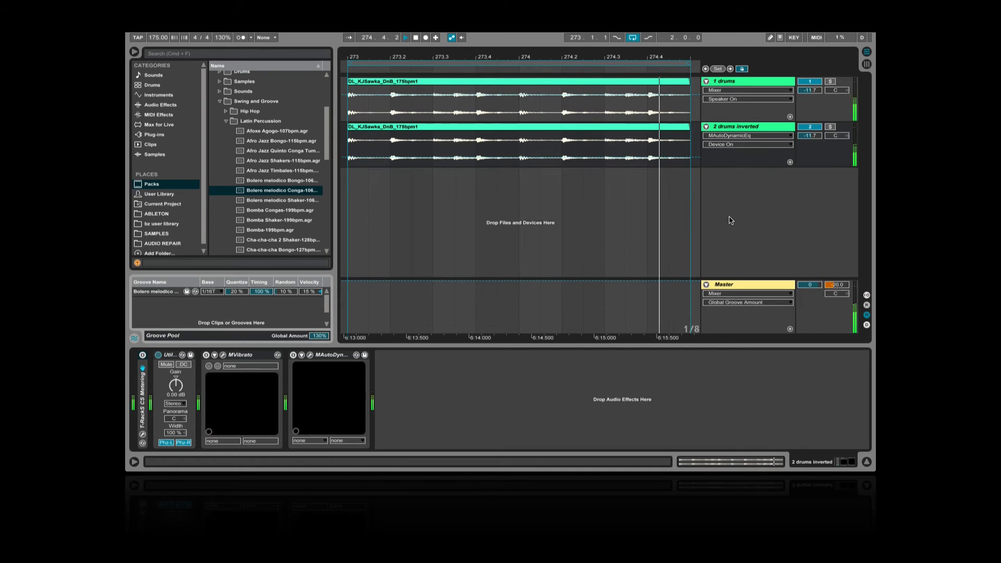
{"action": "key", "text": "space"}
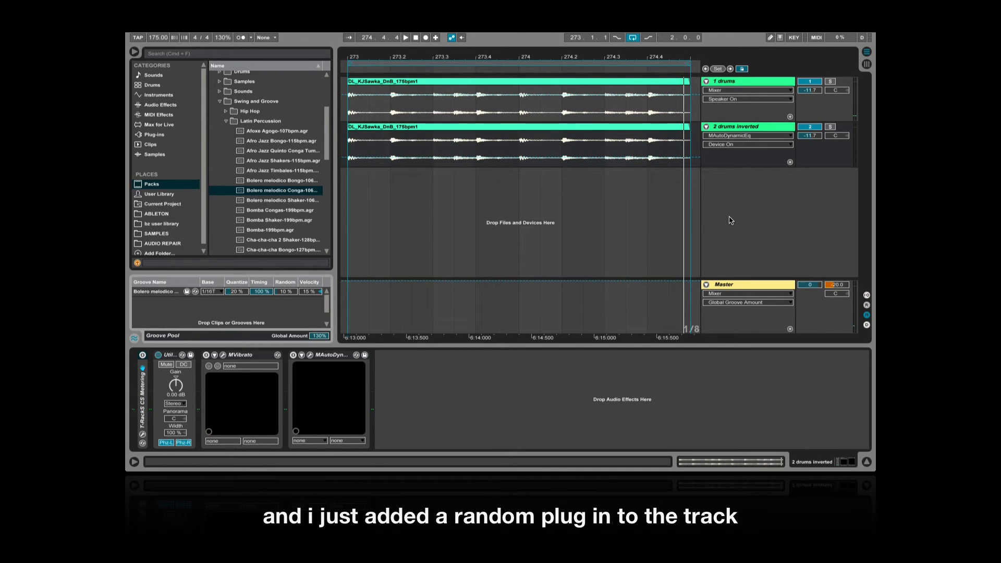
{"action": "left_click", "coordinate": [729, 219]}
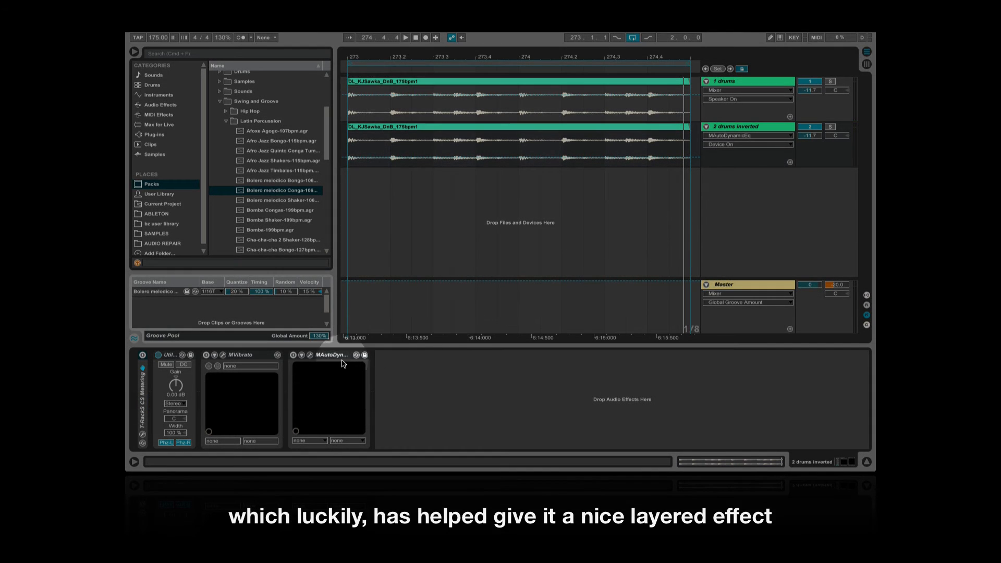
Play the original violin recording, and open the warped yellow "groove" clip on the "2 violin" track and audition it in solo
{"action": "key", "text": "space"}
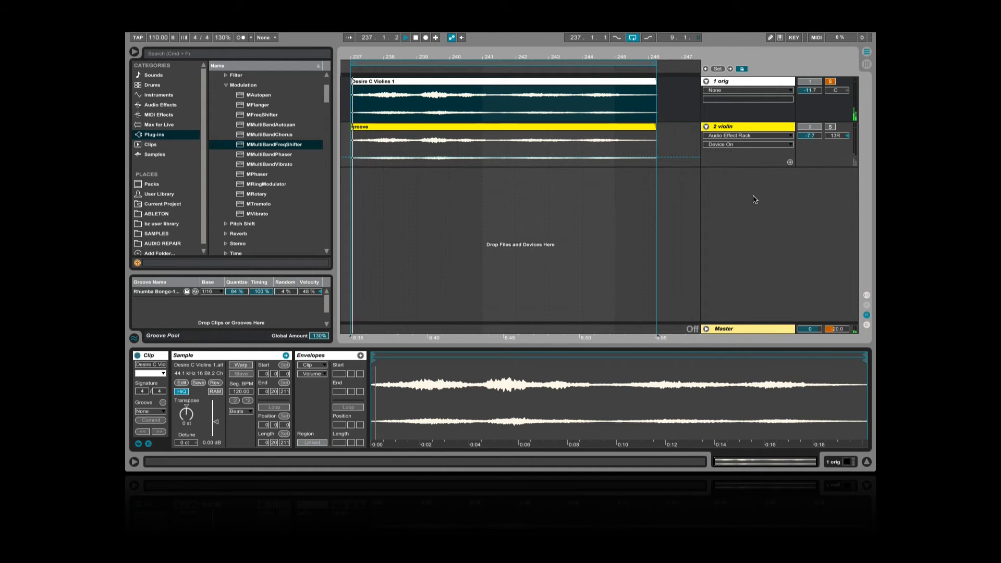
{"action": "key", "text": "space"}
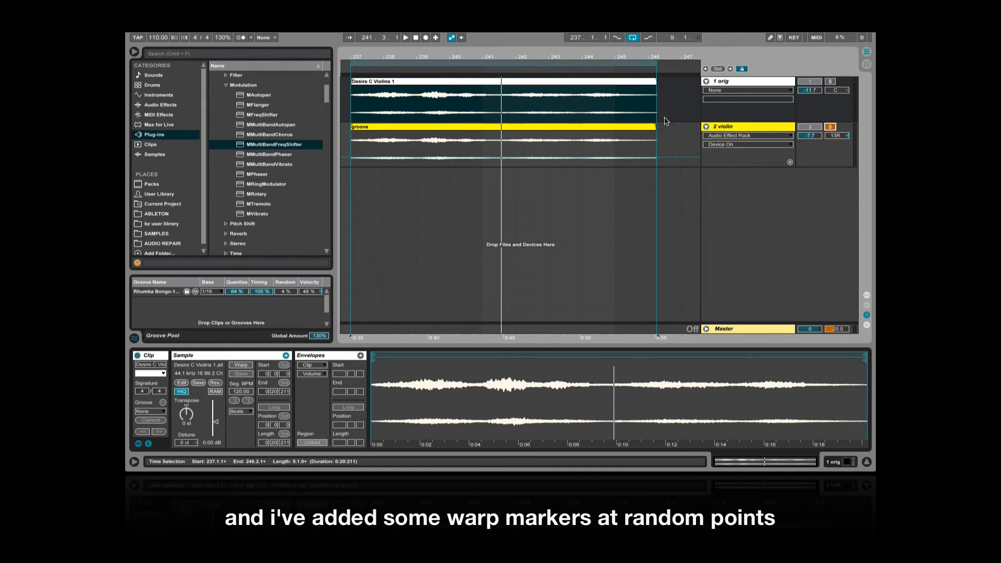
{"action": "double_click", "coordinate": [638, 127]}
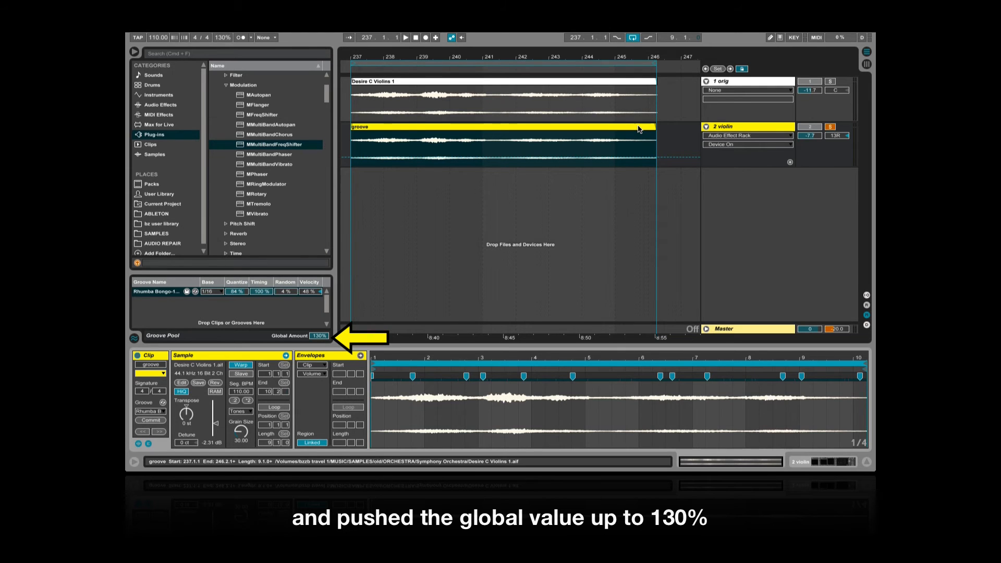
{"action": "key", "text": "space"}
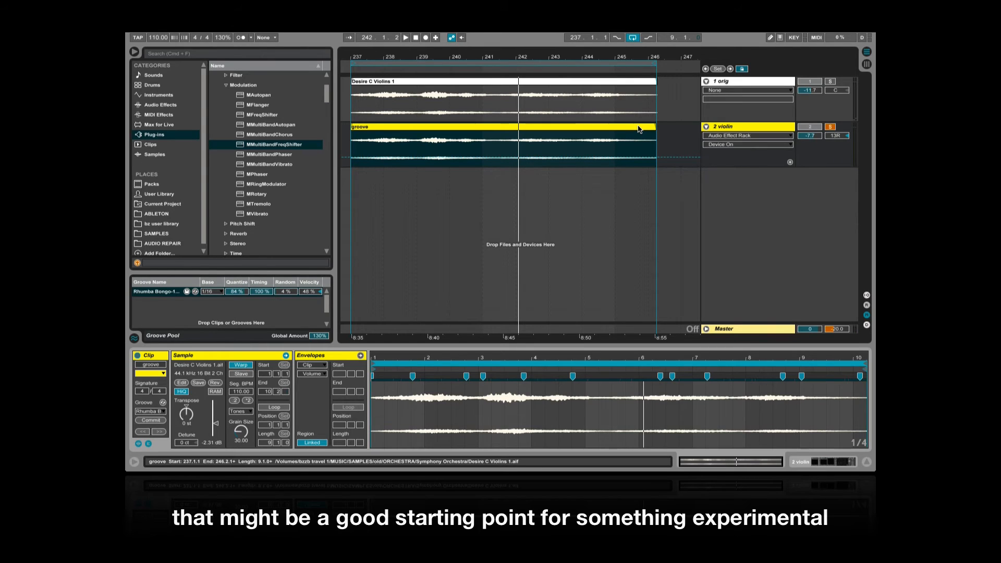
Enable the Audio Effect Rack on the "2 violin" track, open its MMultiBandFreqShifter window and play the clip with the effects
{"action": "key", "text": "shift+Tab"}
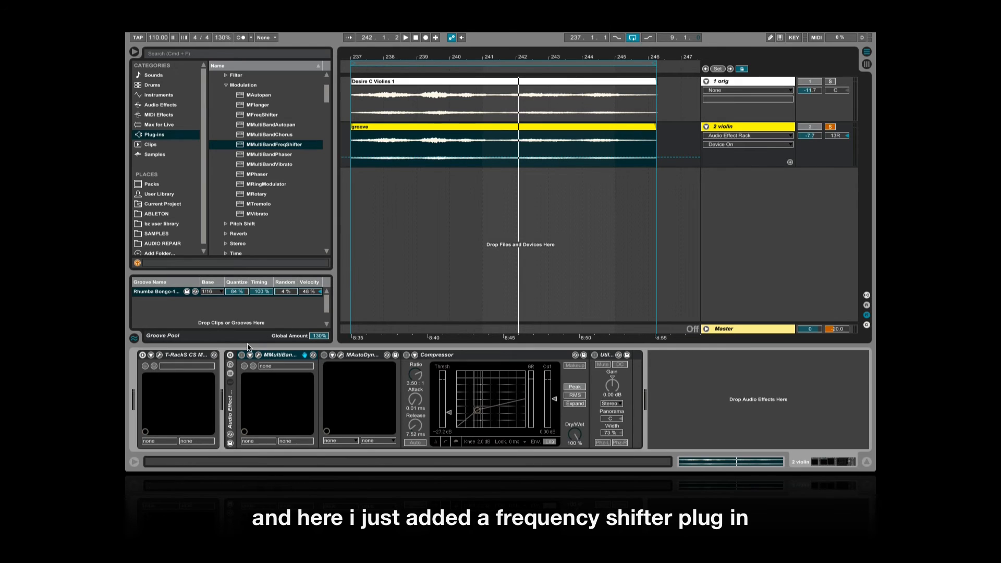
{"action": "left_click", "coordinate": [230, 355]}
{"action": "left_click", "coordinate": [258, 356]}
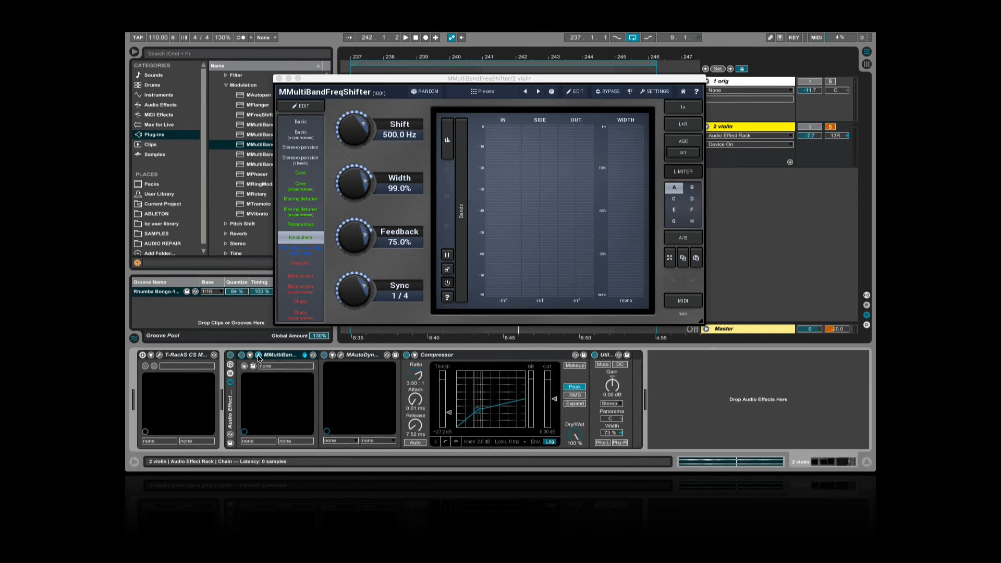
{"action": "key", "text": "space"}
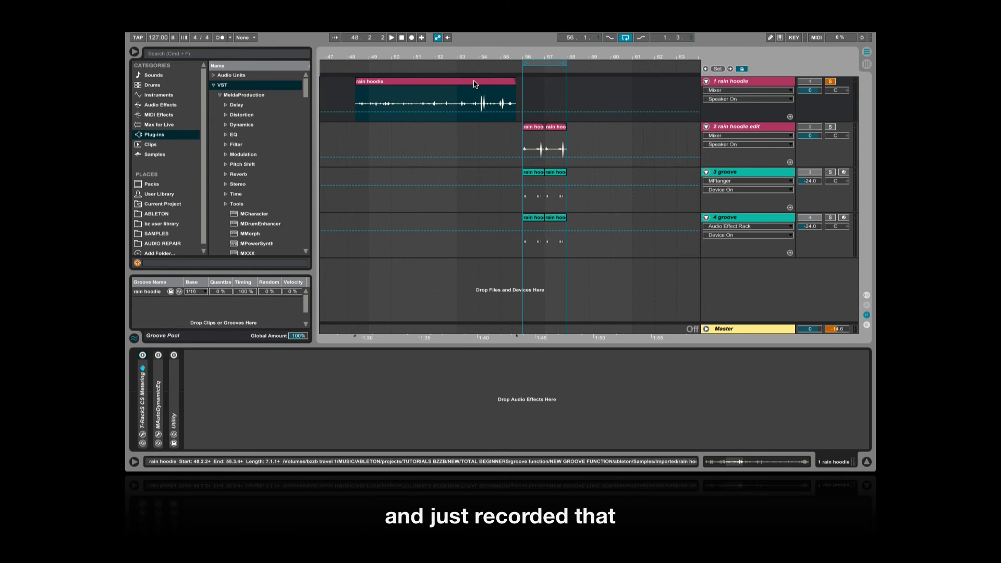
Play the original "rain hoodie" recording, and solo the "2 rain hoodie edit" track to audition the looped section from bar 56
{"action": "key", "text": "space"}
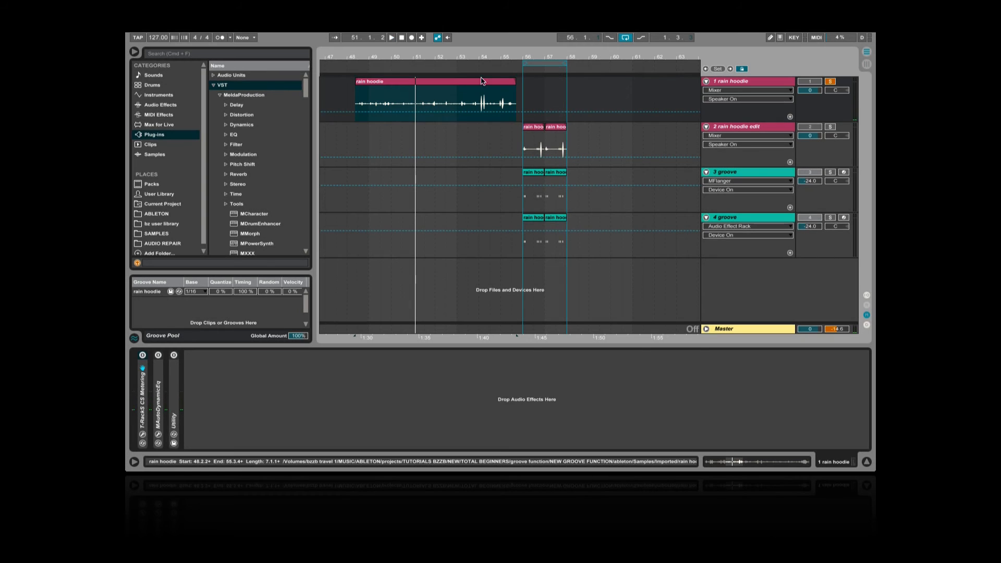
{"action": "left_click", "coordinate": [538, 62]}
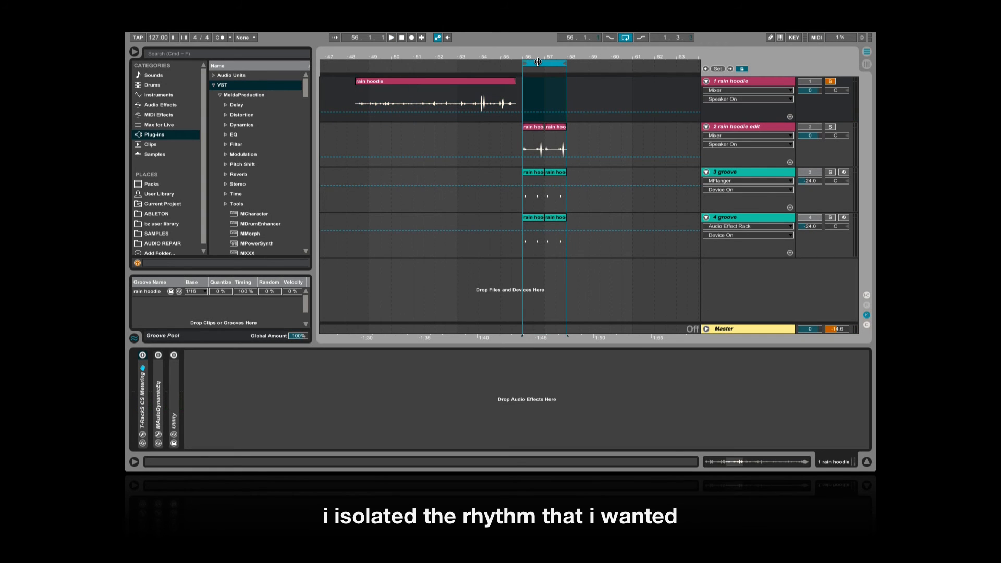
{"action": "left_click", "coordinate": [831, 128]}
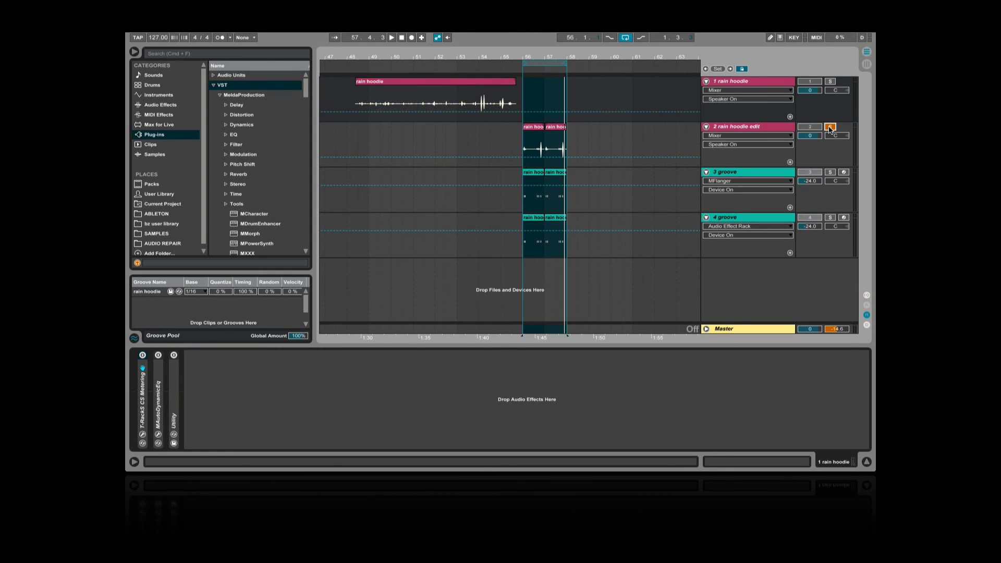
Inspect the instruments and effects on the two "groove" tracks, unsolo "2 rain hoodie edit" and play the groove tracks over the loop
{"action": "left_click", "coordinate": [742, 175]}
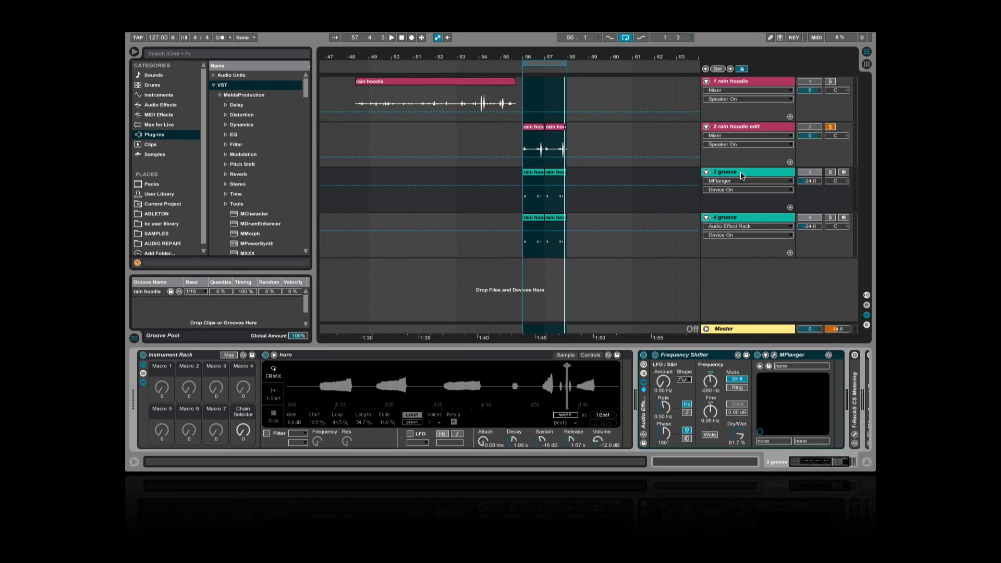
{"action": "left_click", "coordinate": [739, 219]}
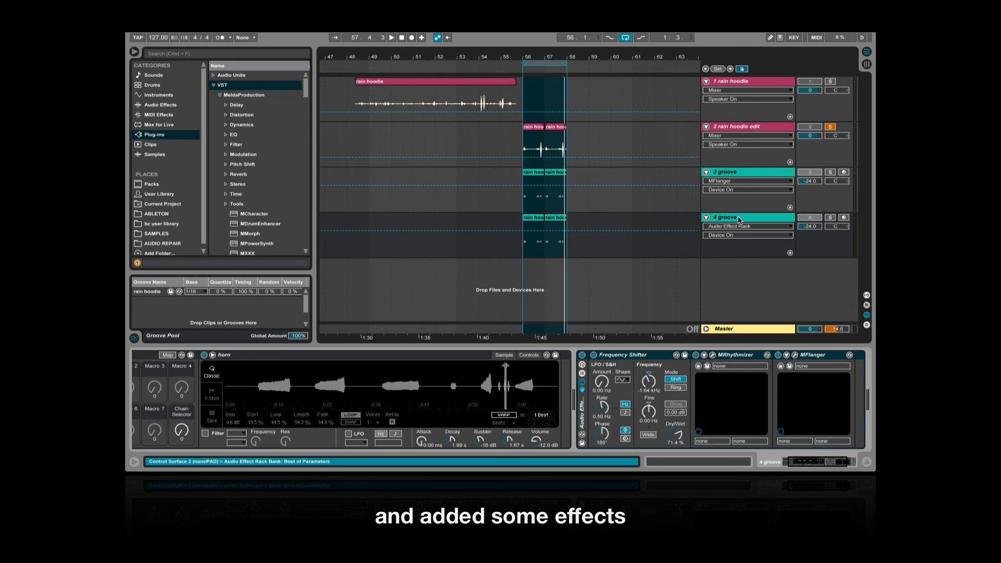
{"action": "left_click", "coordinate": [829, 128]}
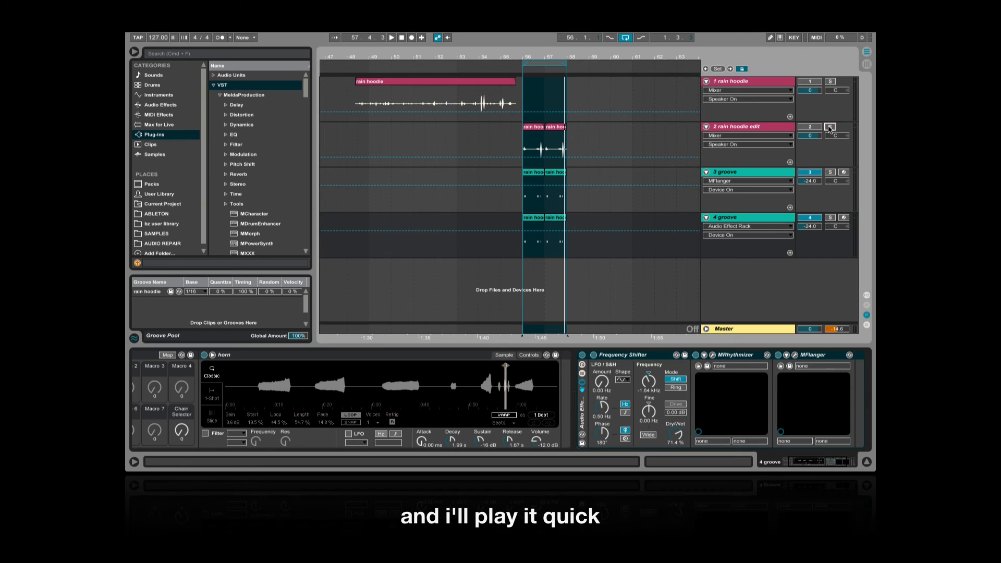
{"action": "key", "text": "space"}
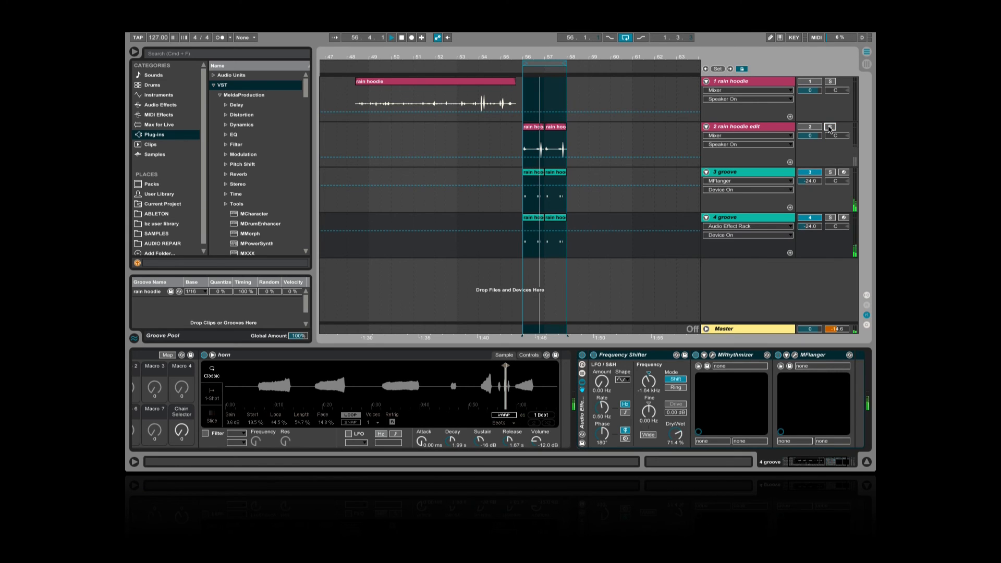